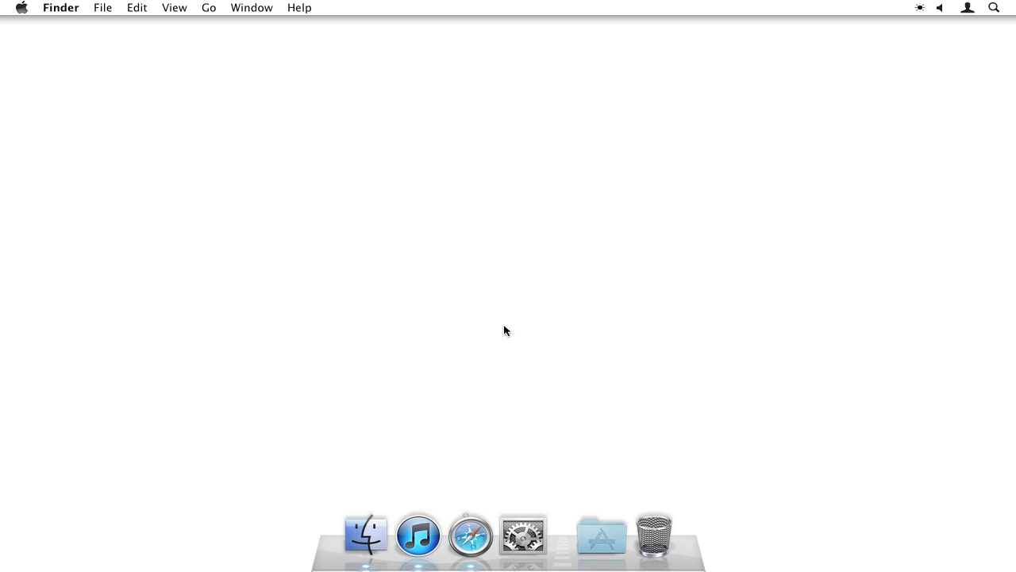
Launch Safari from the Dock, showing the greenpois0n.com download page
left_click(469, 533)
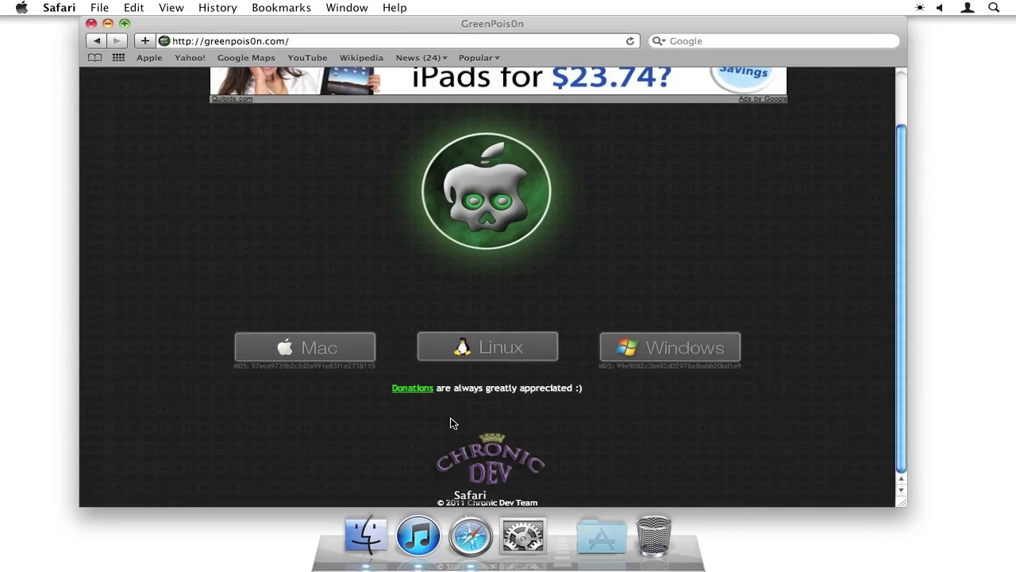
Download the Mac version of greenpois0n (gp_mac_rc6_1-1, 2.1 MB) from greenpois0n.com
left_click(261, 44)
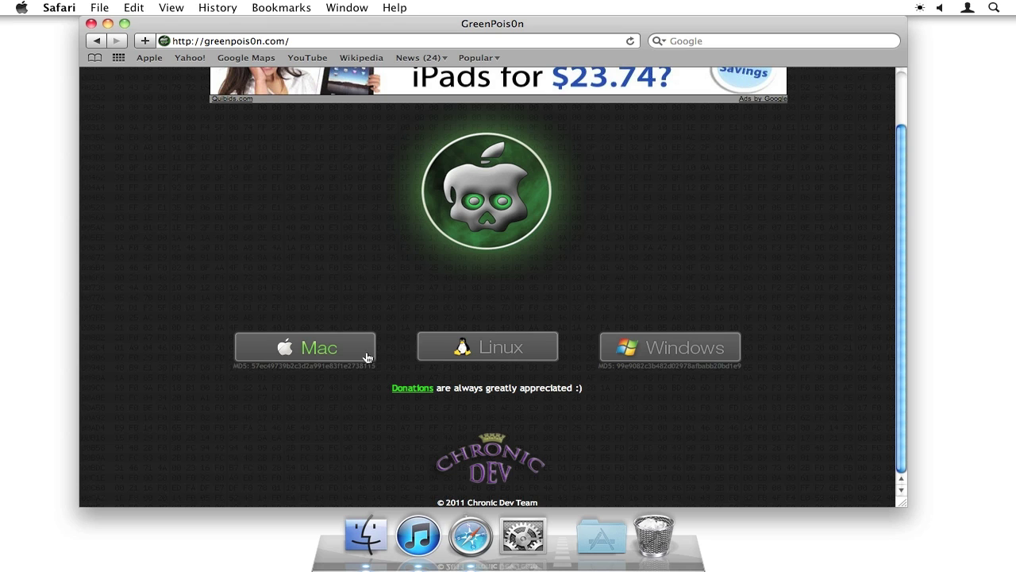
left_click(324, 350)
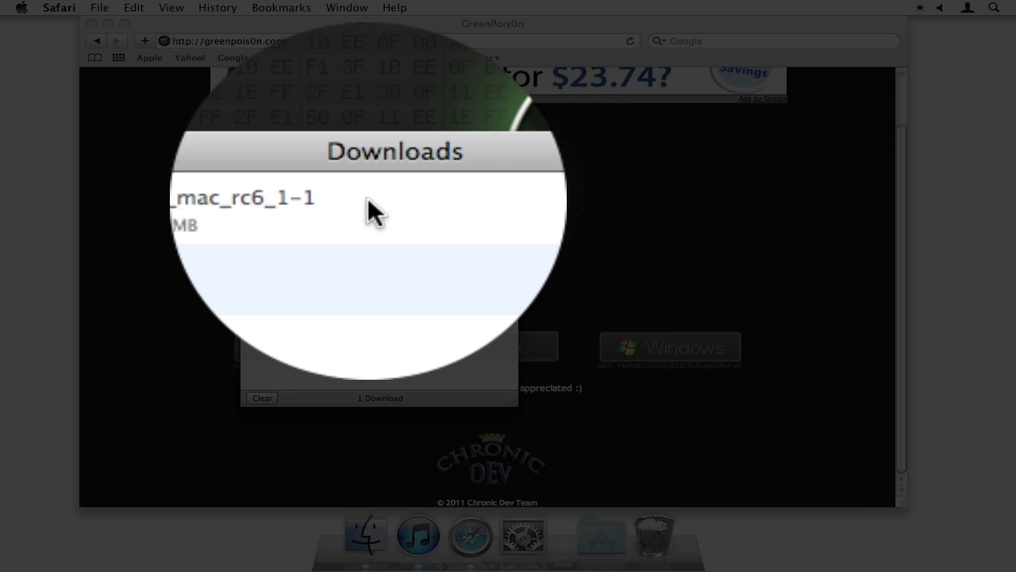
Move the greenpois0n app from the gp_mac_rc6_1-1 folder to the desktop centre, closing Finder, Downloads and Safari windows
double_click(347, 199)
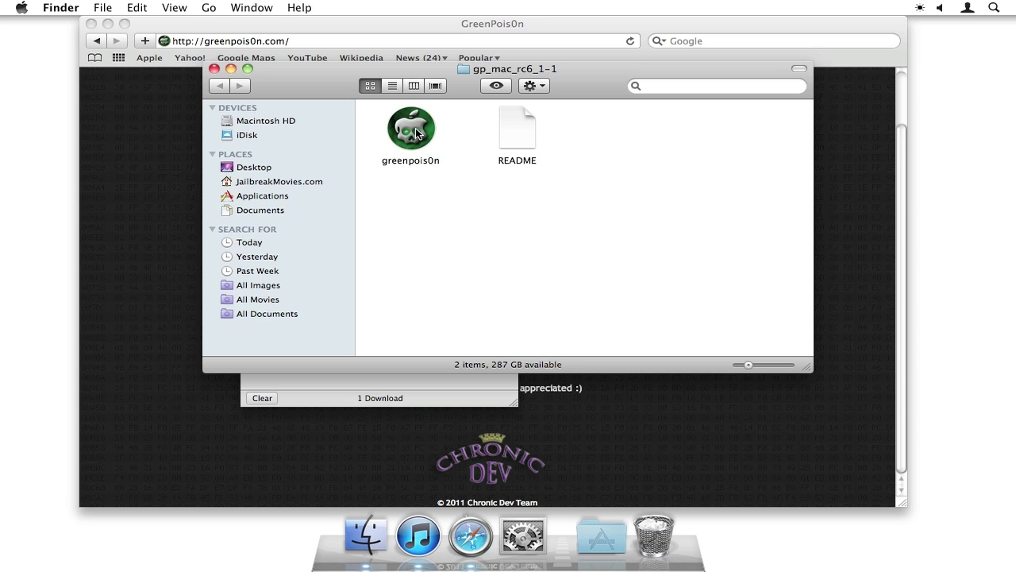
left_click_drag(415, 127, 944, 244)
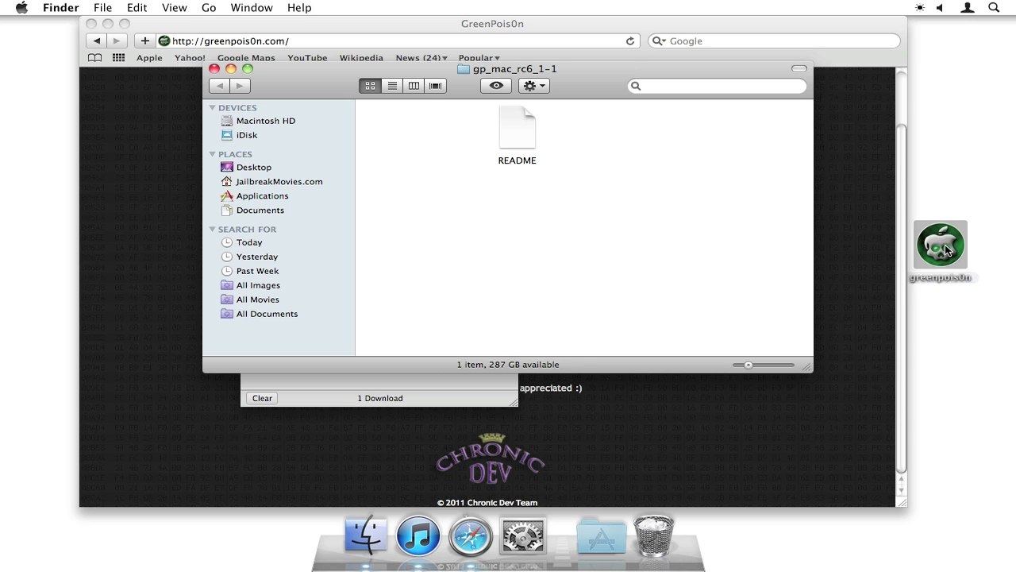
left_click(214, 69)
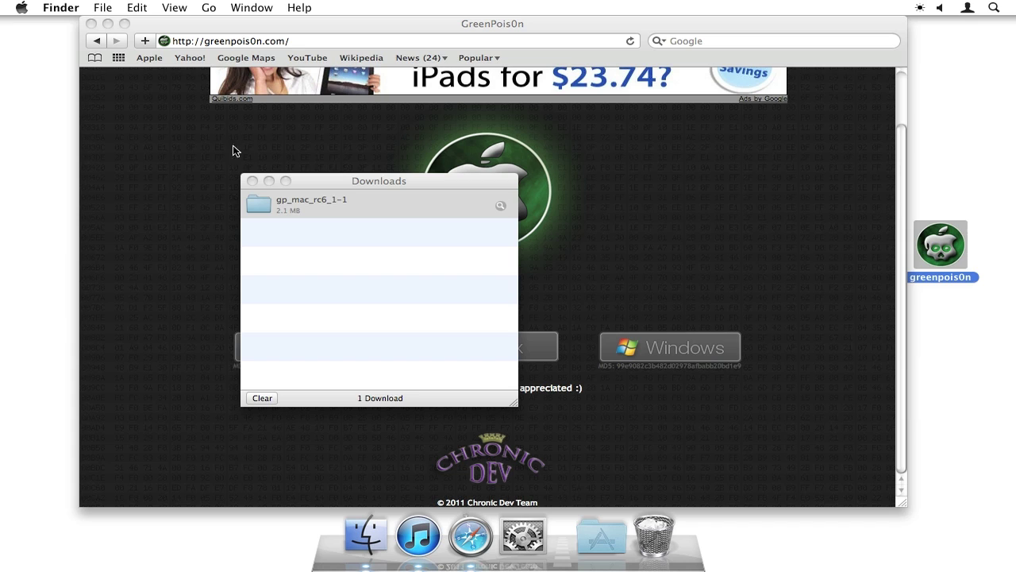
left_click(249, 177)
left_click(90, 24)
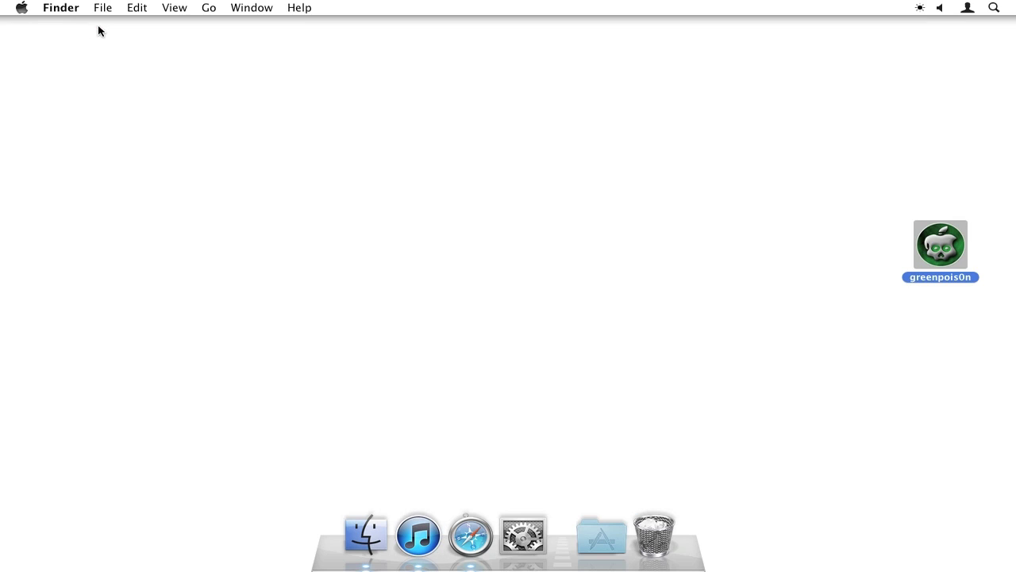
left_click_drag(927, 251, 482, 246)
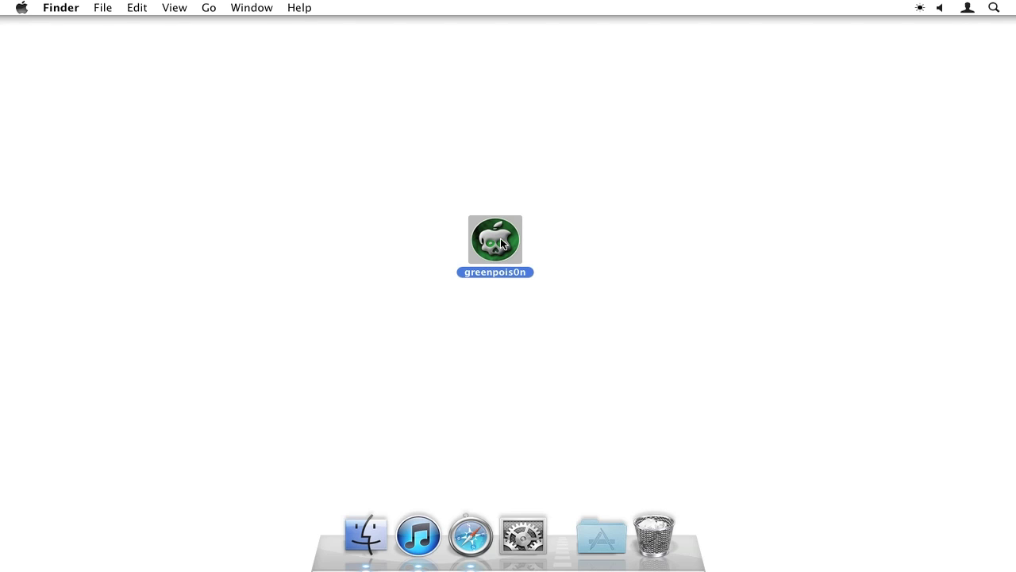
Launch greenpois0n past the security warning, answering No to the AppleTV prompt
double_click(493, 243)
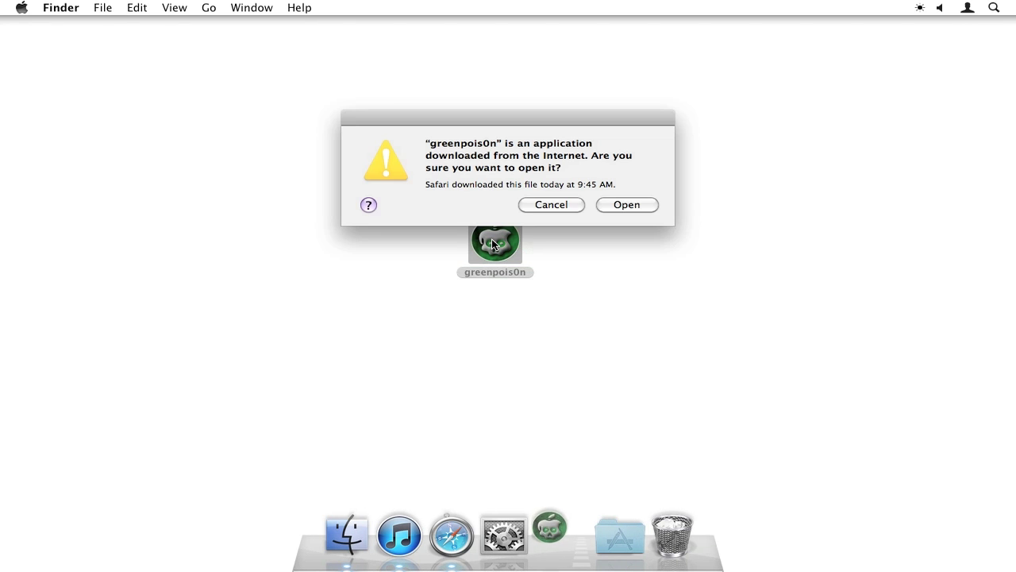
left_click(612, 206)
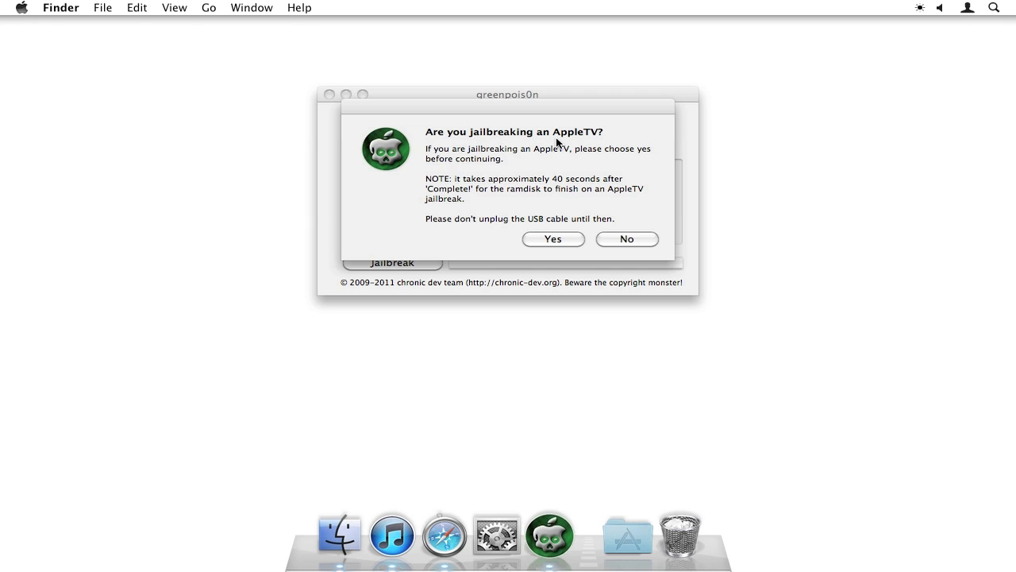
left_click(609, 241)
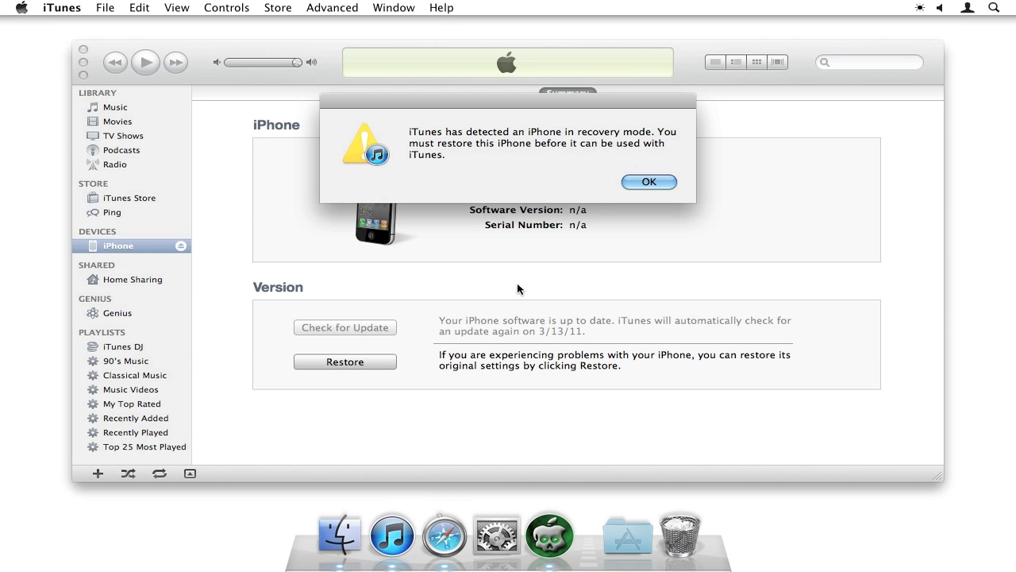
Dismiss the iTunes recovery-mode alert so greenpois0n's jailbreak window is in front
left_click(648, 183)
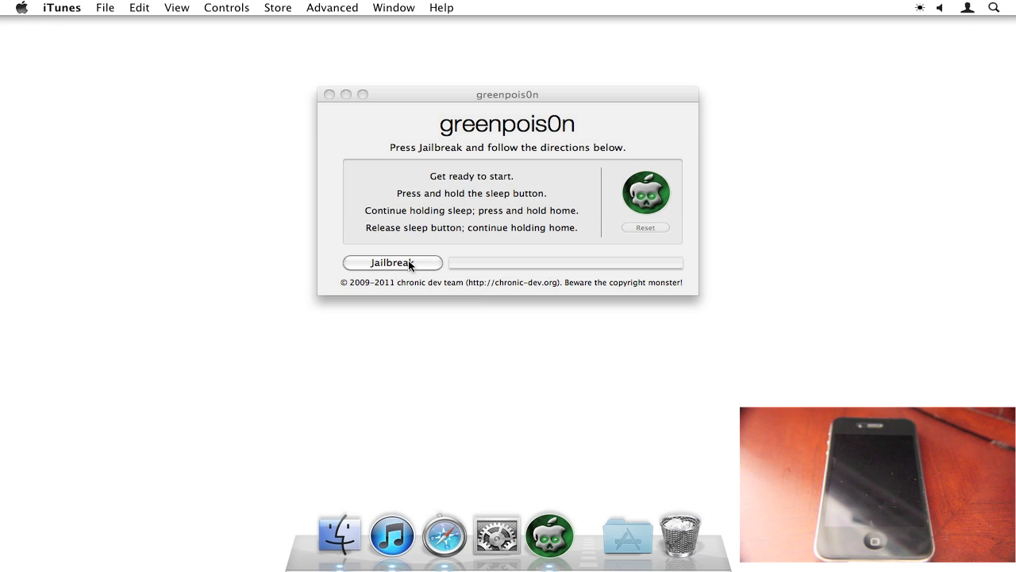
Run the greenpois0n jailbreak on the iPhone until it reports Complete!
left_click(408, 262)
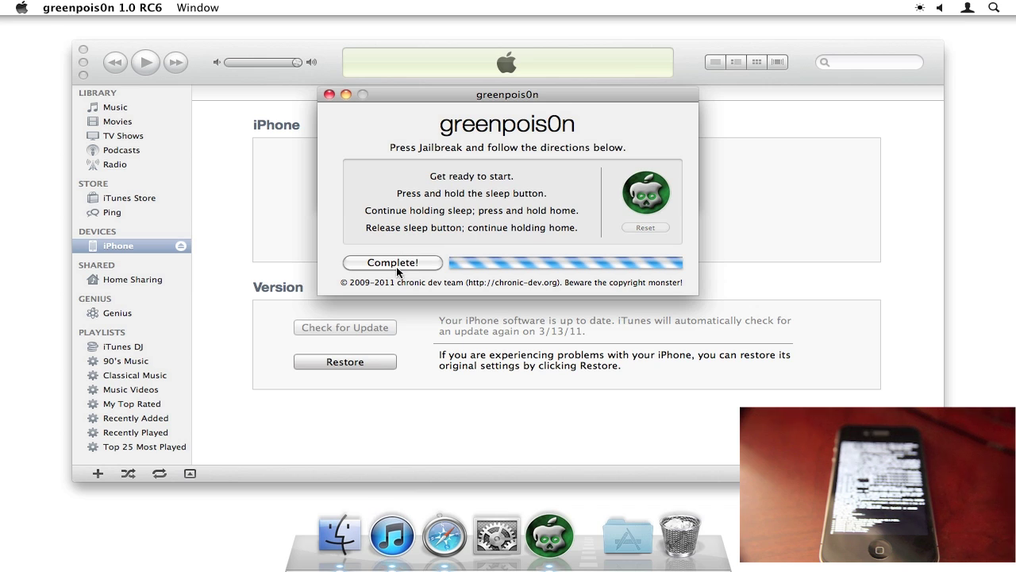
Quit greenpois0n via Complete!, dismiss the iTunes recovery-mode alert, and close iTunes
left_click(411, 264)
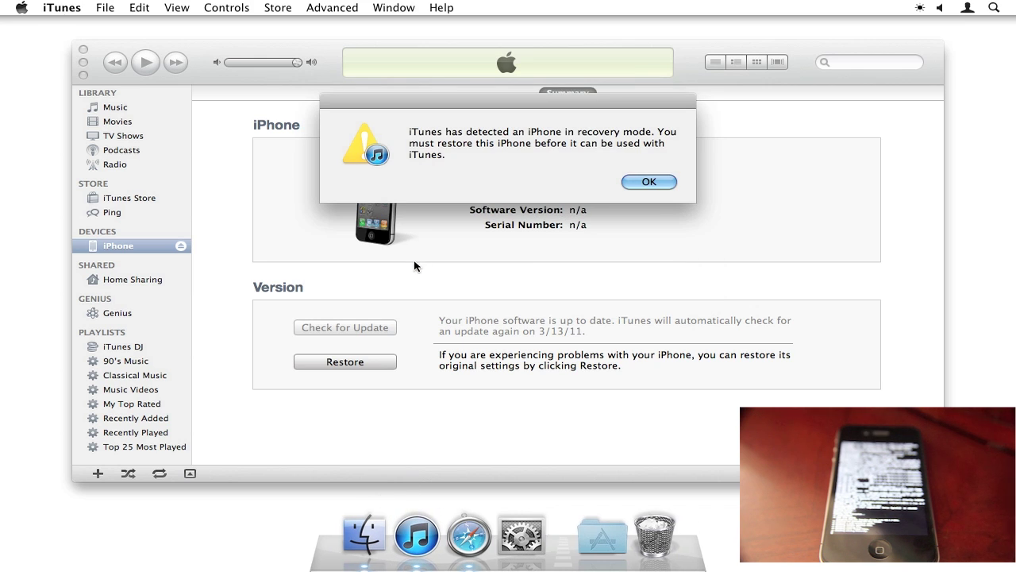
left_click(634, 185)
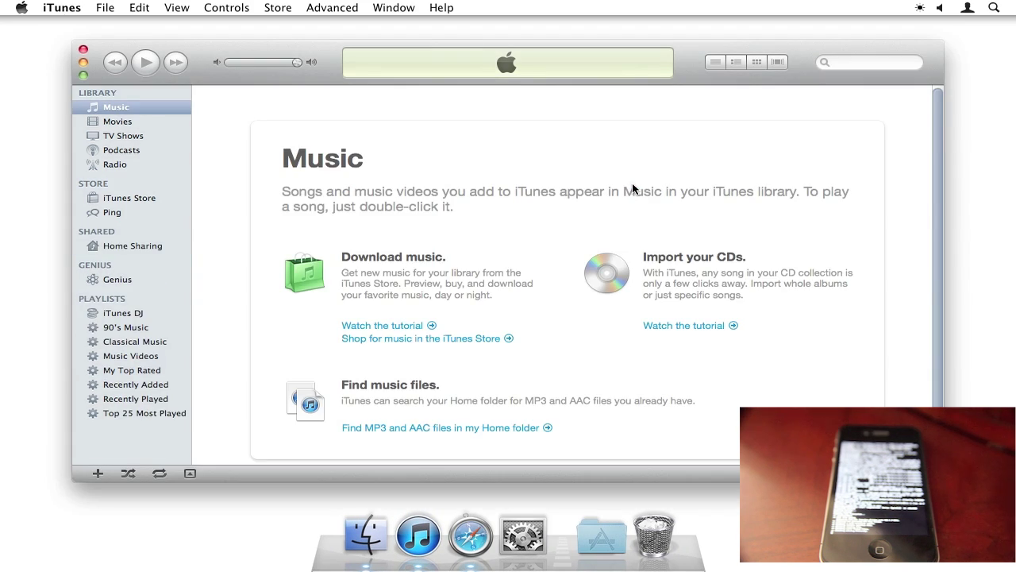
left_click(84, 50)
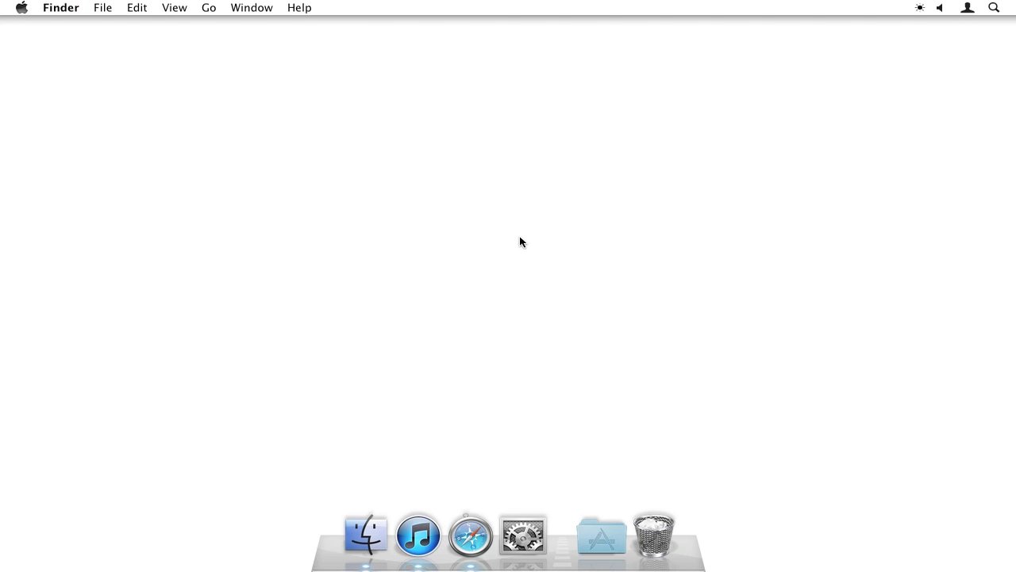
Empty the Trash from the Dock, permanently deleting the greenpois0n app
right_click(667, 538)
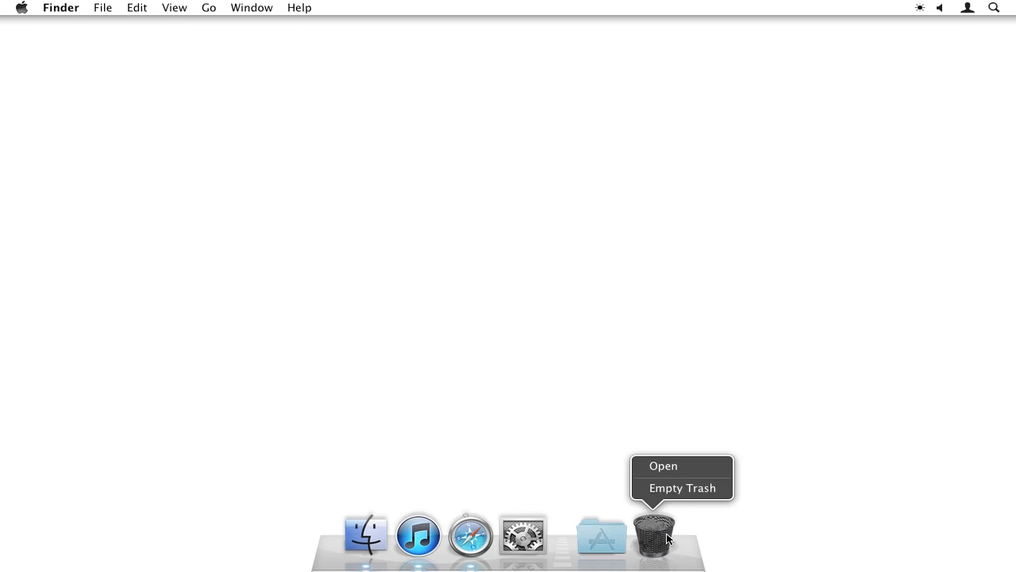
left_click(688, 488)
left_click(602, 204)
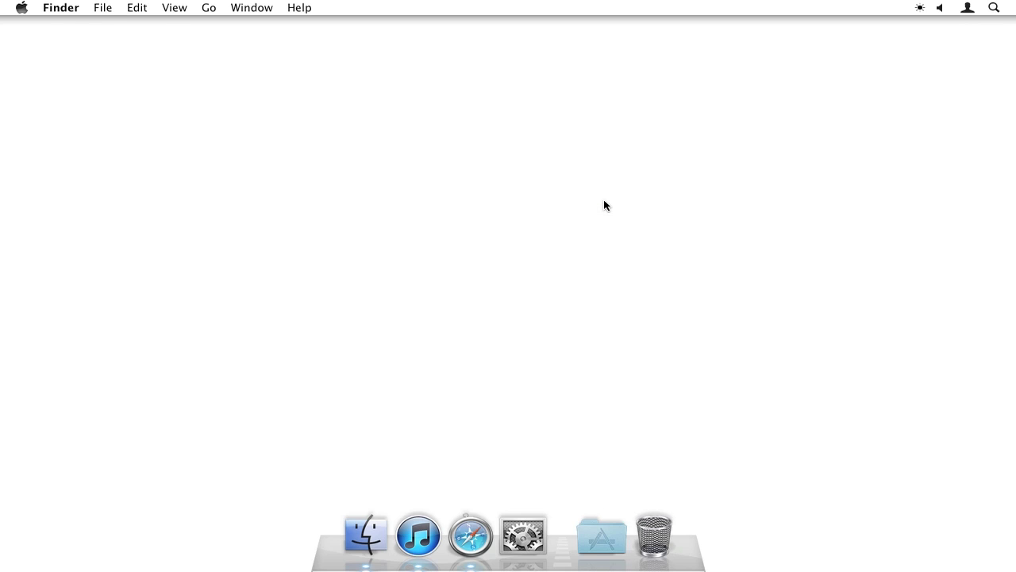